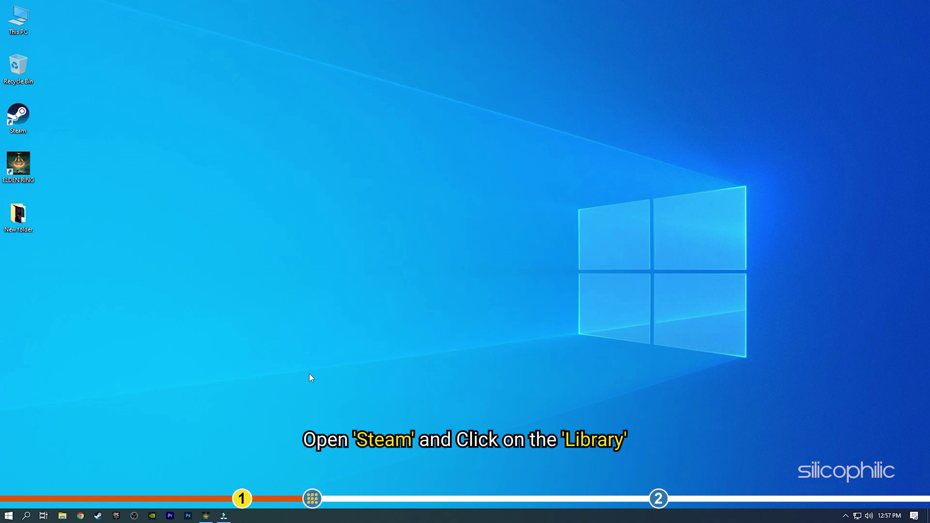
Bring up ELDEN RING's context menu in the Steam library.
left_click(97, 516)
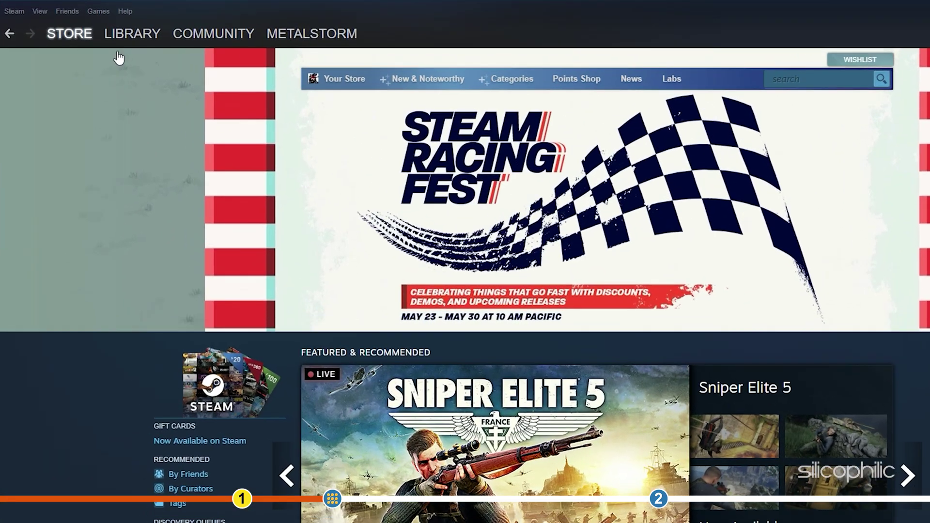
mouse_move(131, 33)
left_click(120, 36)
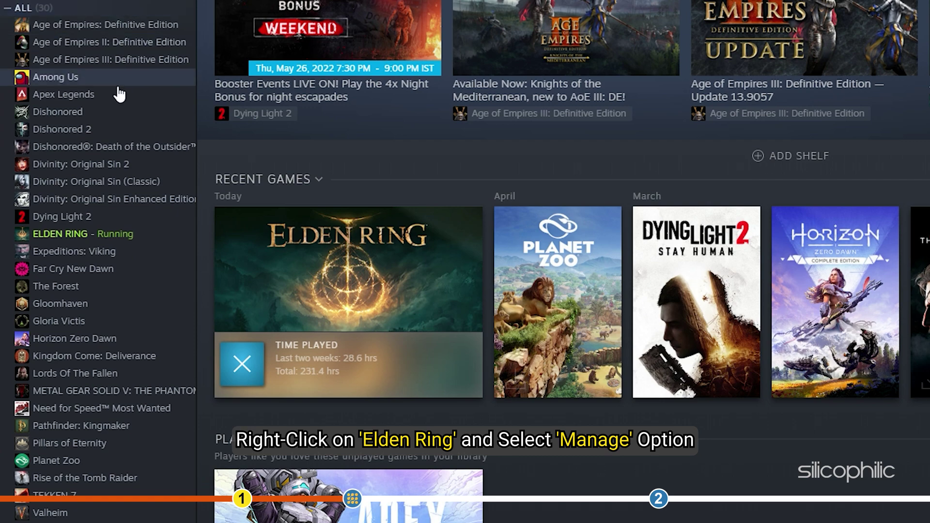
right_click(164, 238)
mouse_move(189, 303)
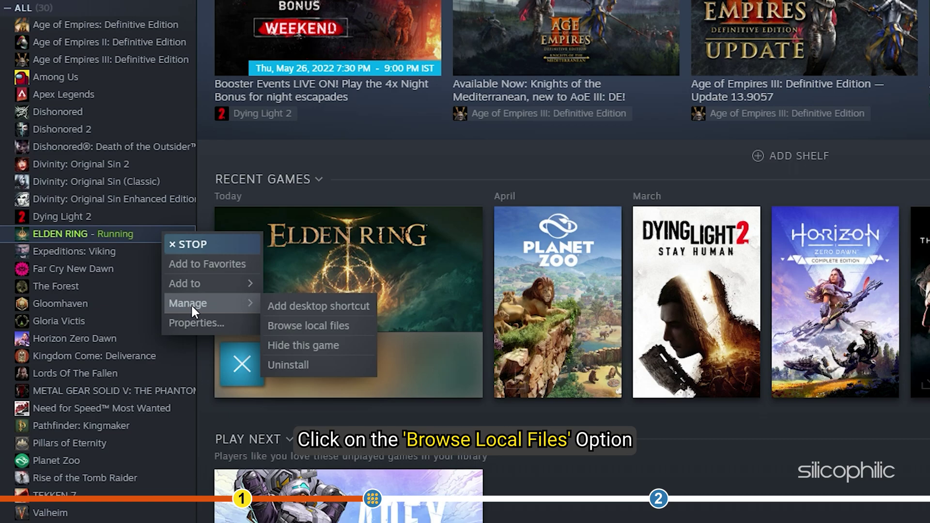
Browse ELDEN RING's local files and go into the Game\EasyAntiCheat folder.
left_click(312, 325)
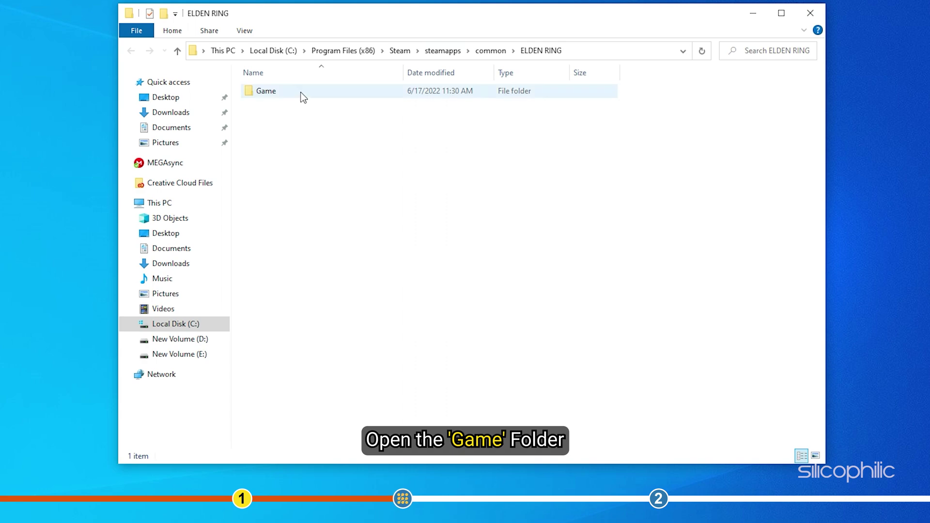
double_click(303, 93)
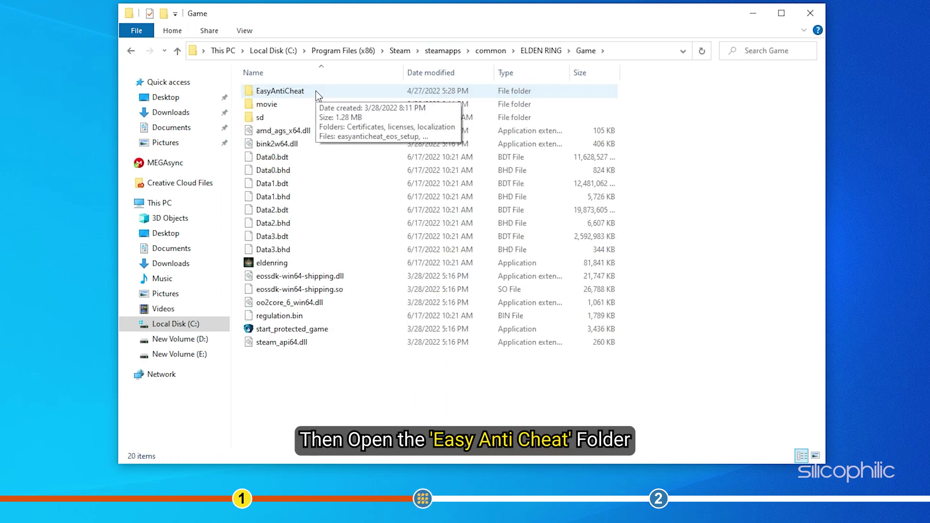
left_click(316, 91)
double_click(317, 91)
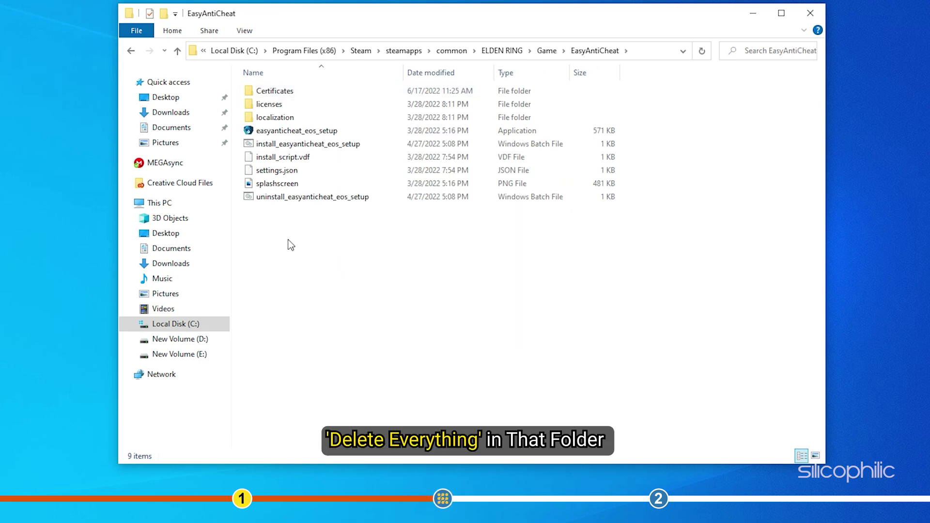
Delete all nine items inside the EasyAntiCheat folder, leaving it empty.
left_click_drag(284, 218, 283, 92)
right_click(311, 91)
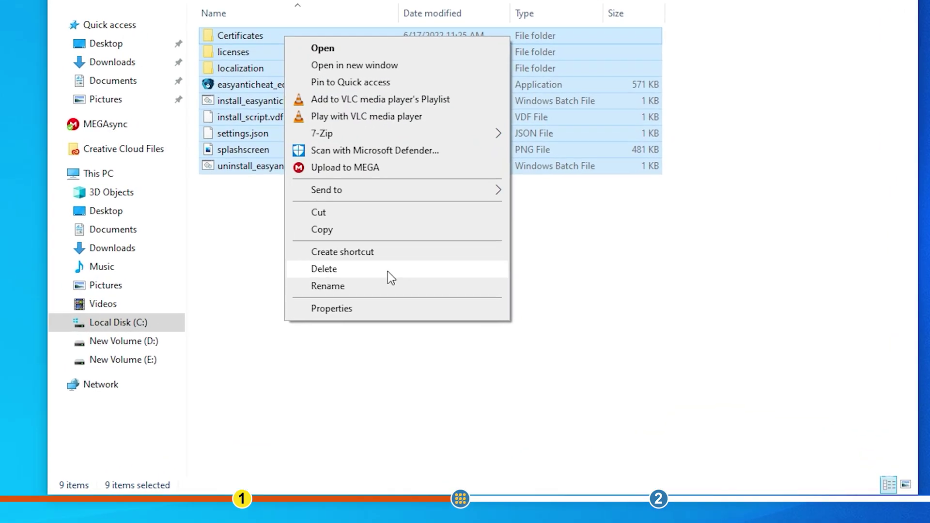
left_click(390, 276)
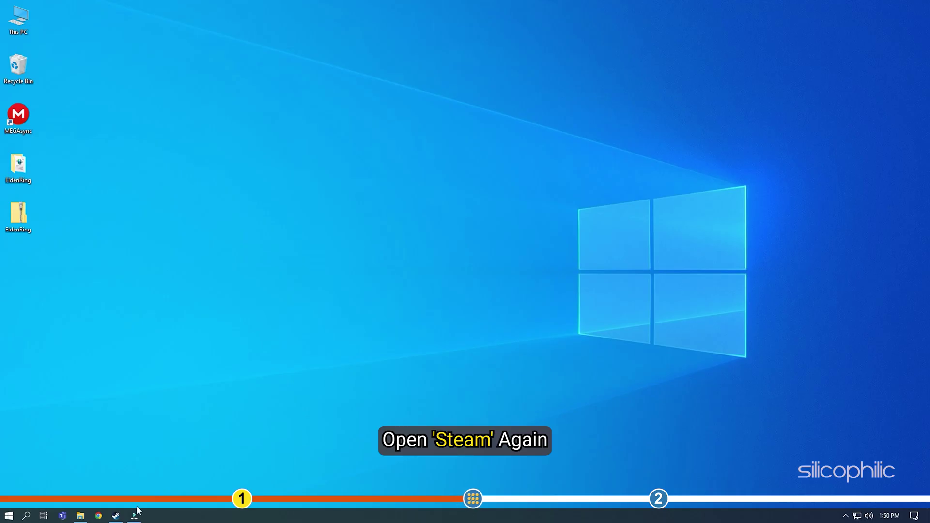
Bring up ELDEN RING's Properties window from the Steam library.
left_click(116, 516)
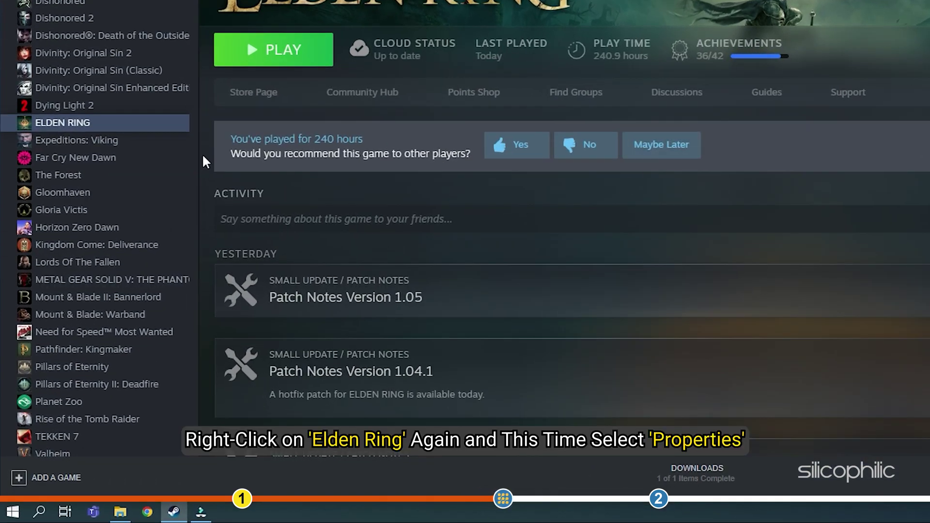
right_click(99, 126)
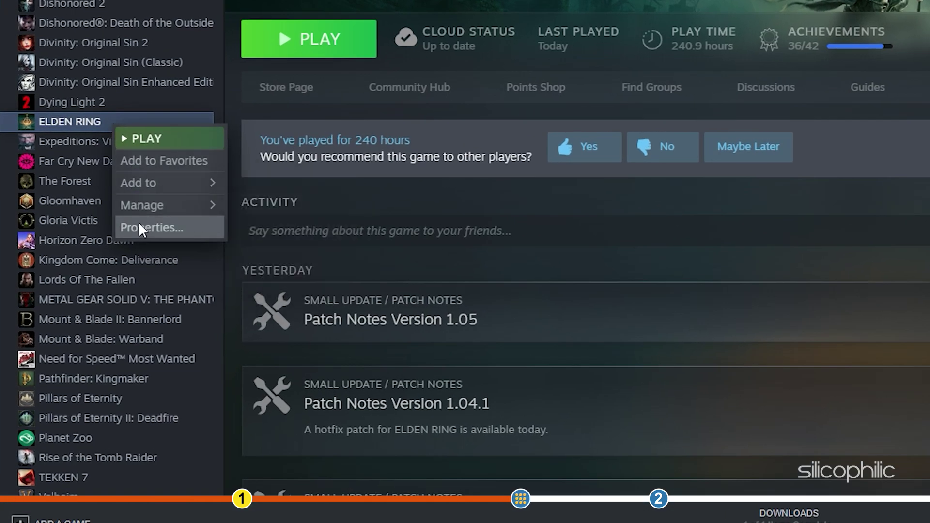
left_click(138, 222)
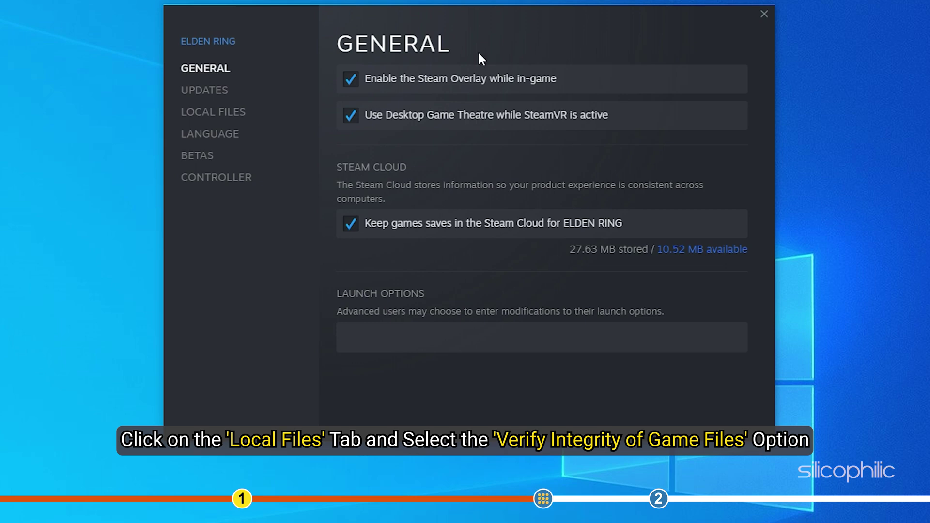
Run Verify integrity of game files from ELDEN RING's Local Files settings.
left_click(218, 115)
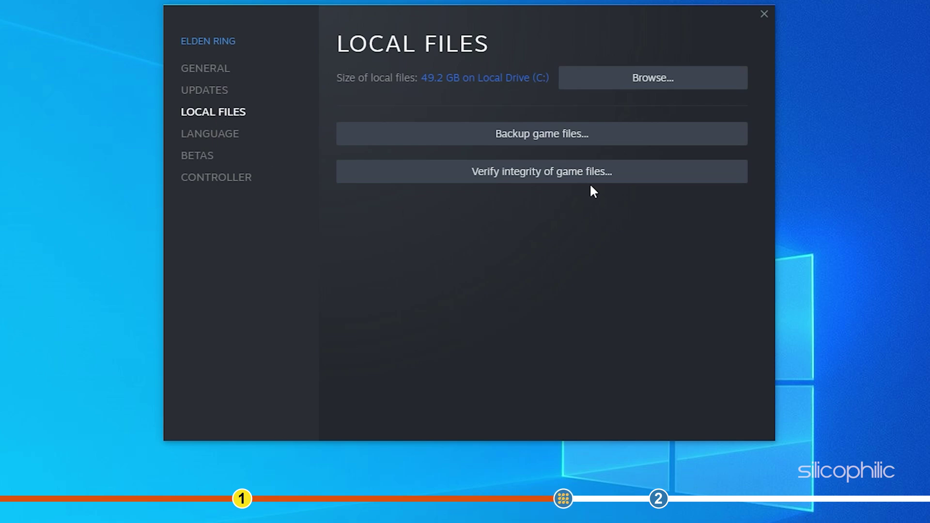
left_click(622, 178)
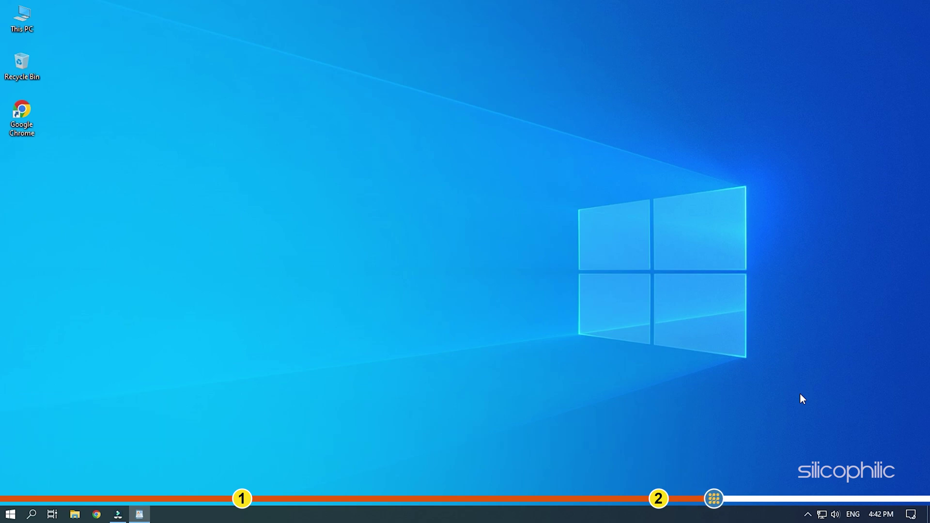
Start a Windows Update check from Settings > Update & Security.
key("super+i")
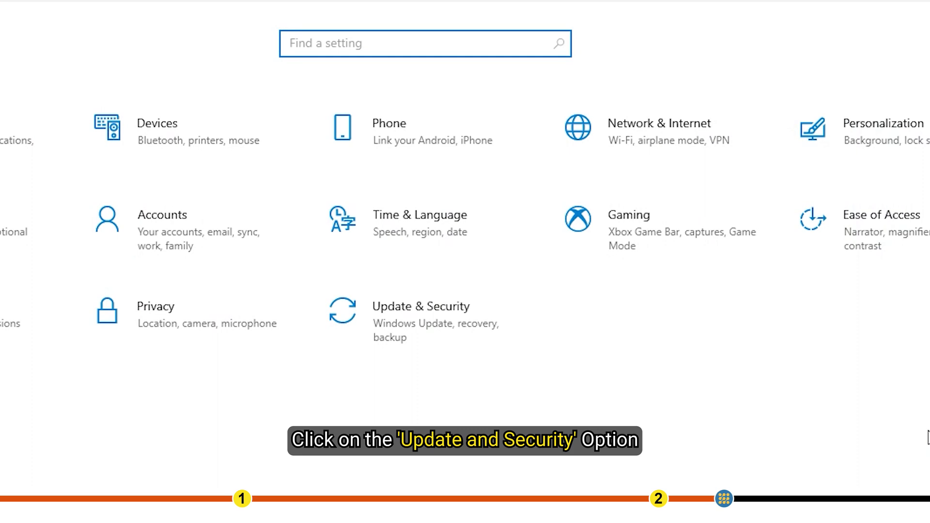
left_click(493, 313)
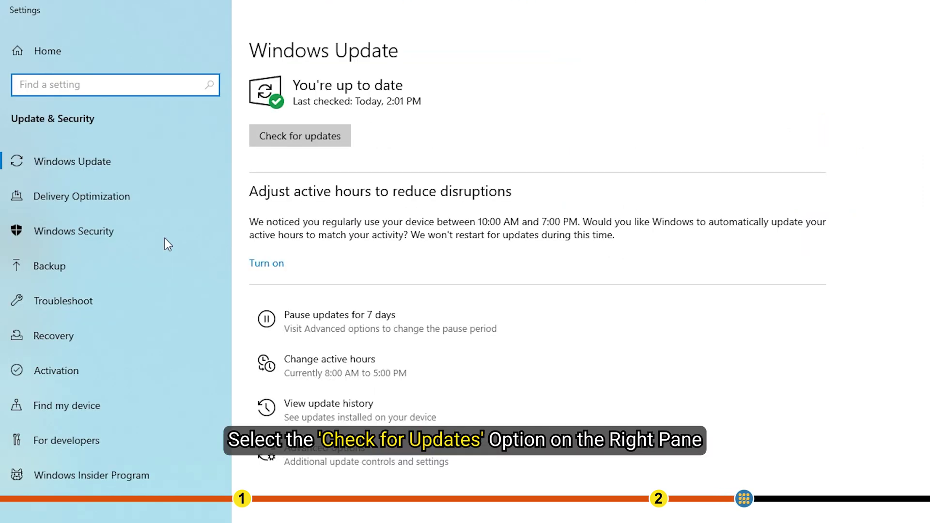
left_click(310, 138)
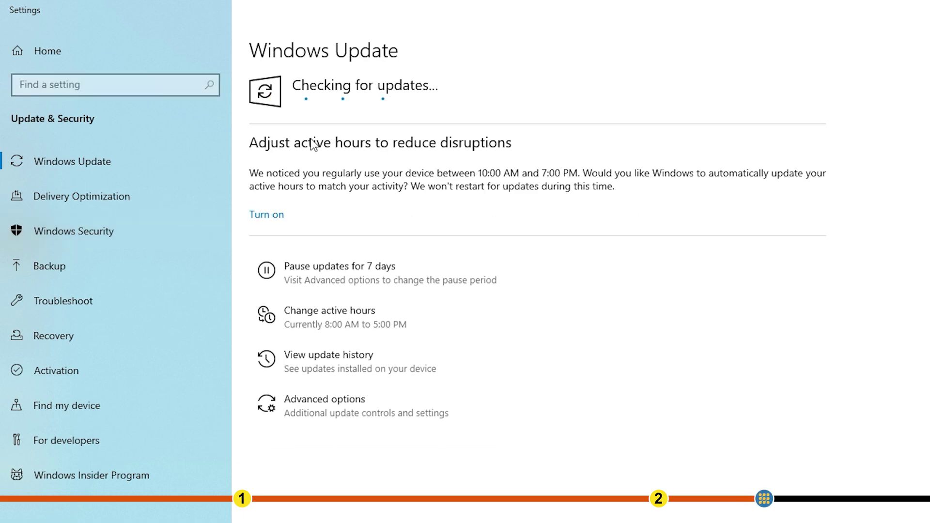